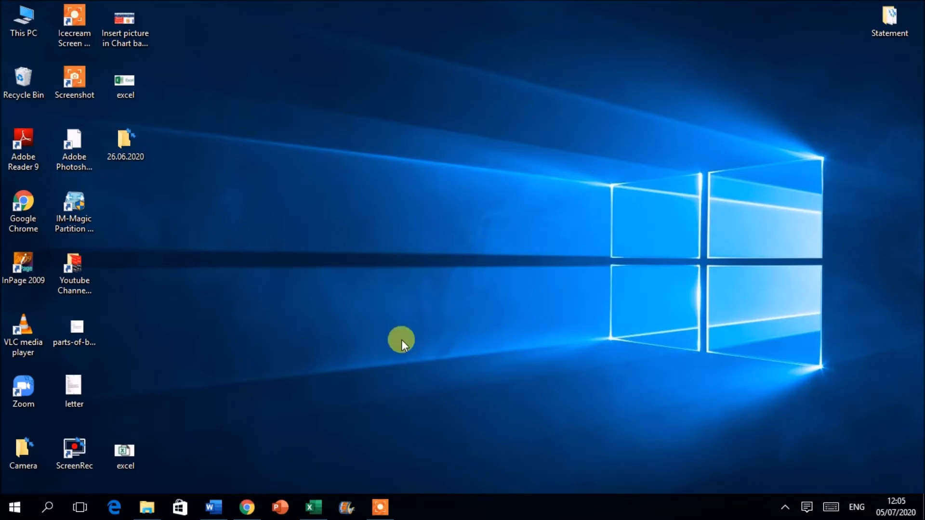
Switch to Excel and bring up the Goal Seek workbook with the exam marks sheet
{"action": "left_click", "coordinate": [316, 505]}
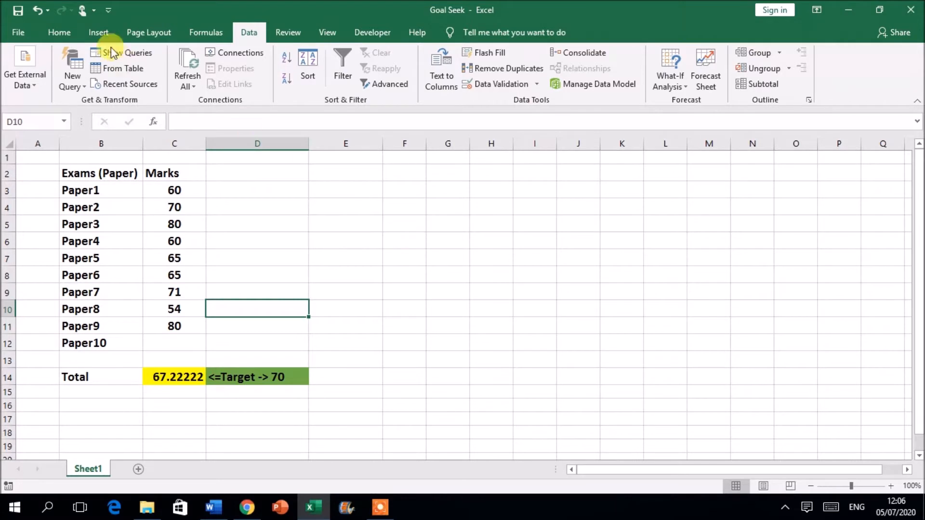
{"action": "left_click", "coordinate": [59, 34]}
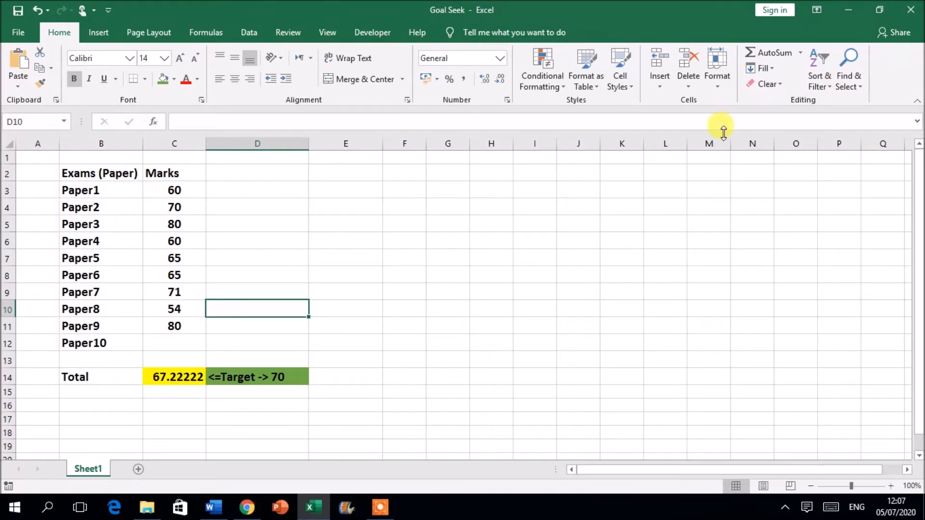
{"action": "left_click", "coordinate": [288, 241]}
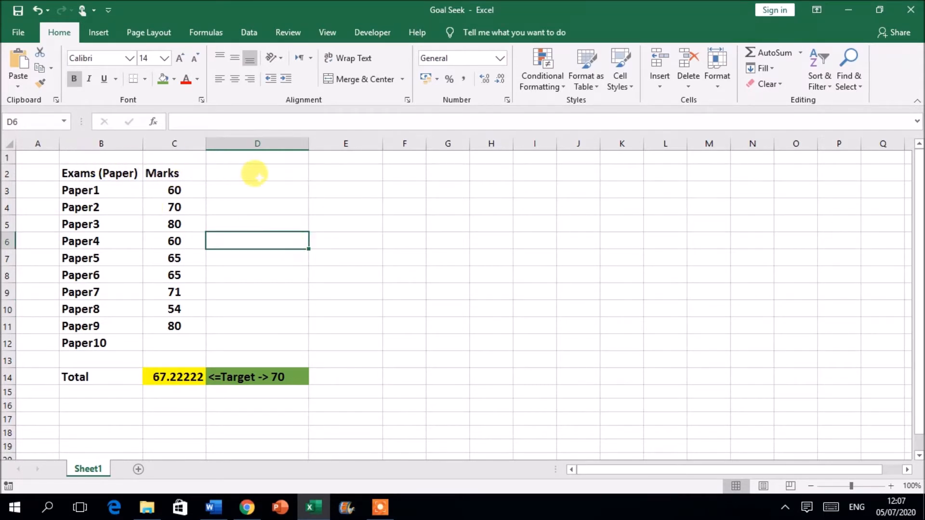
{"action": "left_click", "coordinate": [355, 187]}
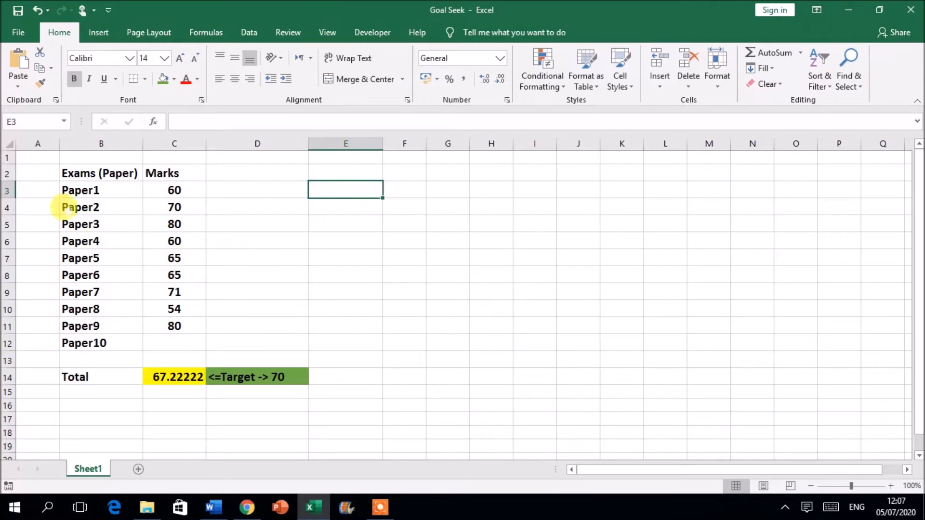
Examine the exam papers in B2:B12 and their marks in C3:C11, including the empty Paper10 mark in C12
{"action": "left_click_drag", "start_coordinate": [69, 173], "coordinate": [216, 186]}
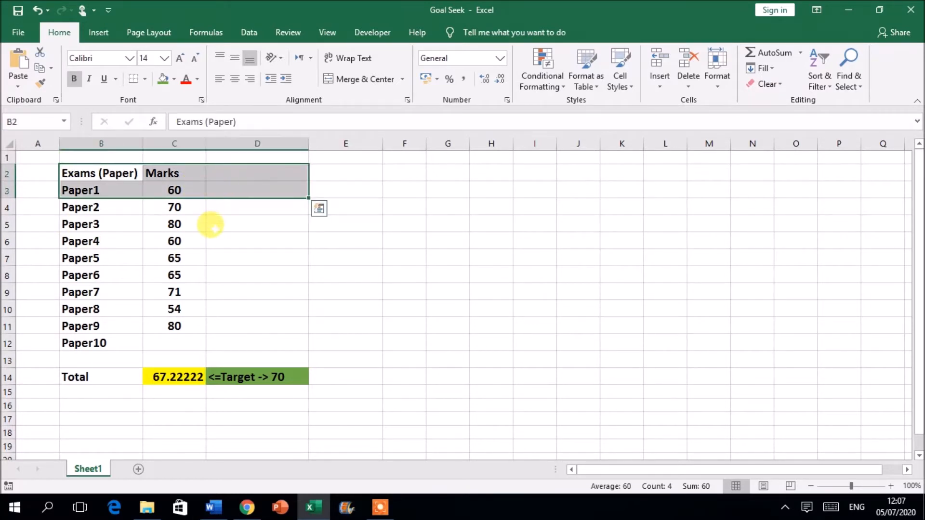
{"action": "left_click", "coordinate": [215, 224]}
{"action": "left_click", "coordinate": [102, 170]}
{"action": "left_click_drag", "start_coordinate": [101, 167], "coordinate": [82, 337]}
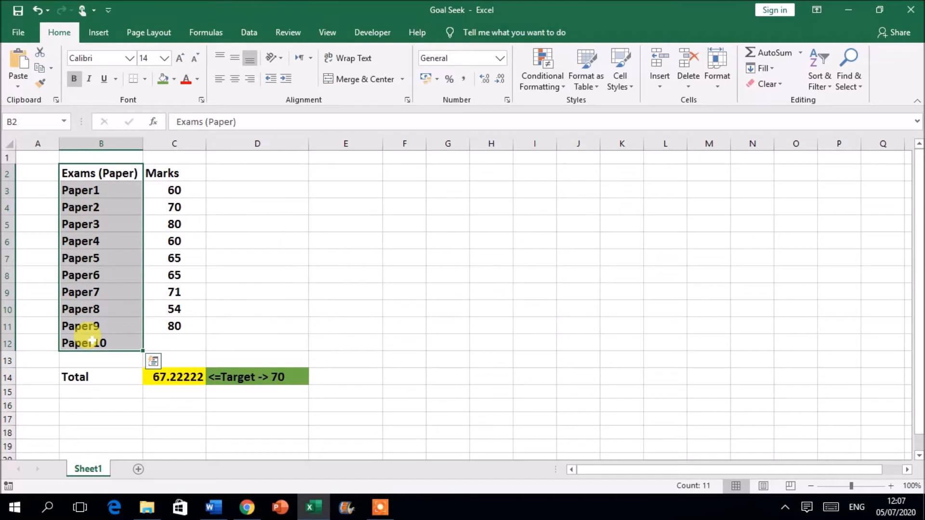
{"action": "left_click", "coordinate": [90, 187]}
{"action": "left_click", "coordinate": [99, 169]}
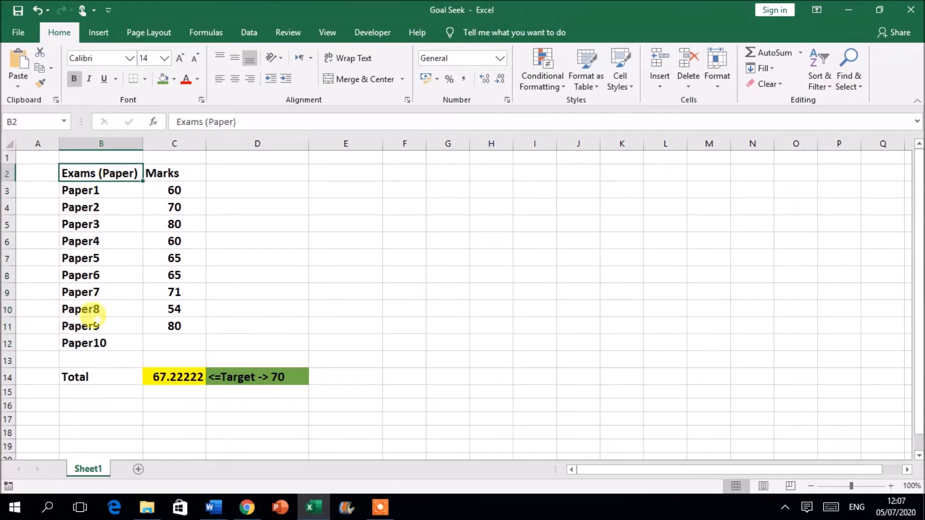
{"action": "left_click_drag", "start_coordinate": [96, 189], "coordinate": [95, 345]}
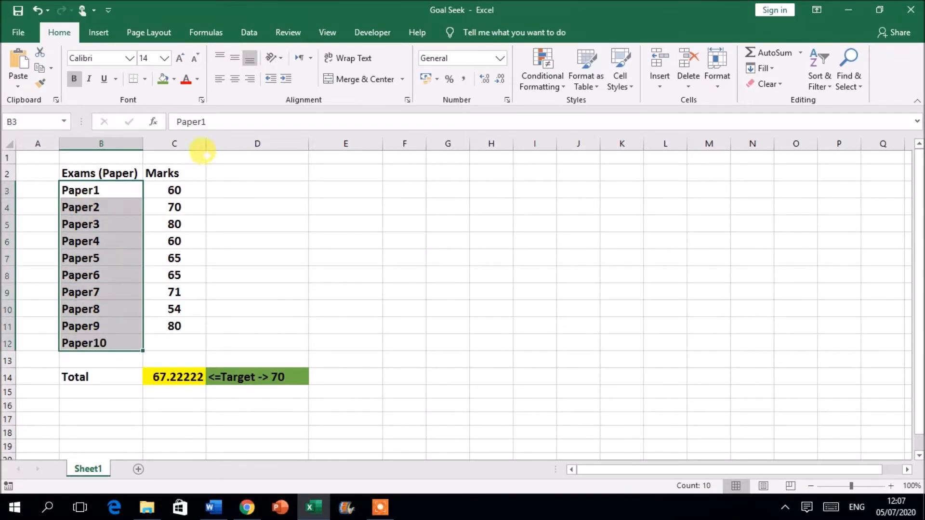
{"action": "left_click", "coordinate": [158, 190]}
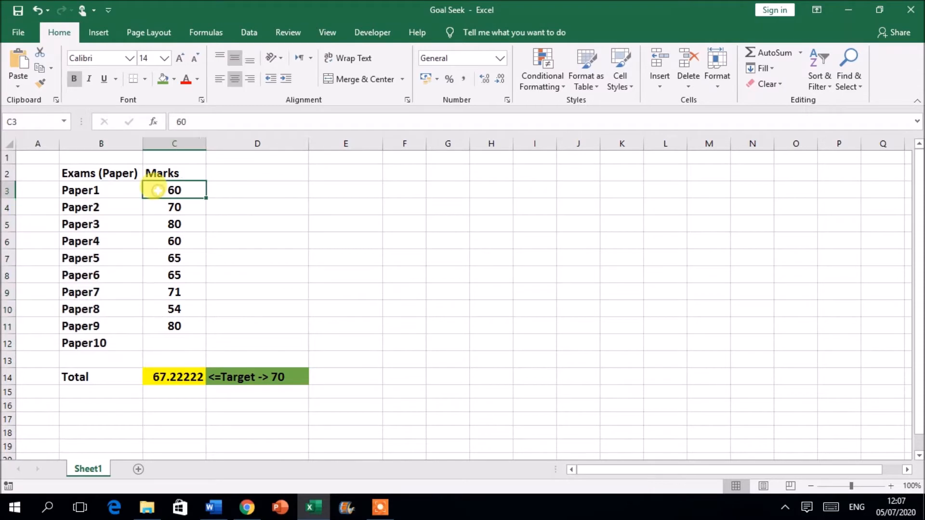
{"action": "left_click_drag", "start_coordinate": [157, 191], "coordinate": [165, 326]}
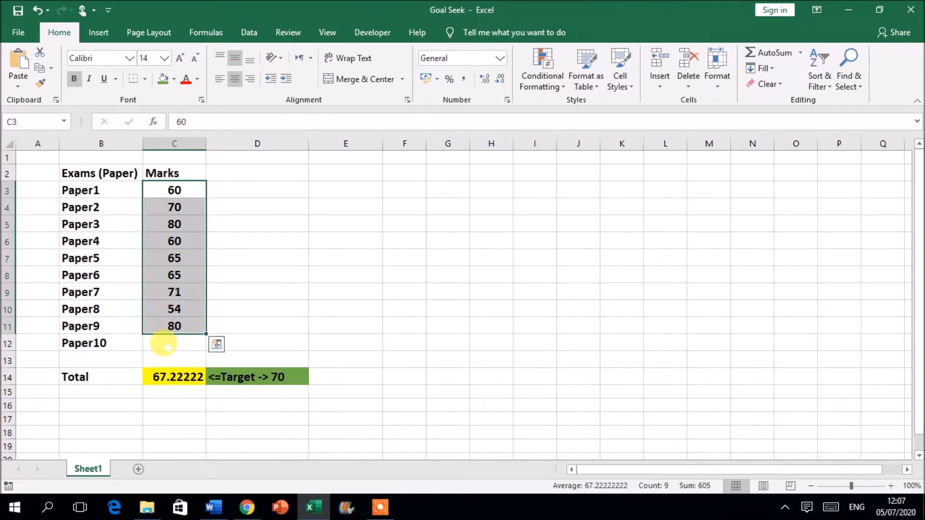
{"action": "left_click", "coordinate": [164, 344]}
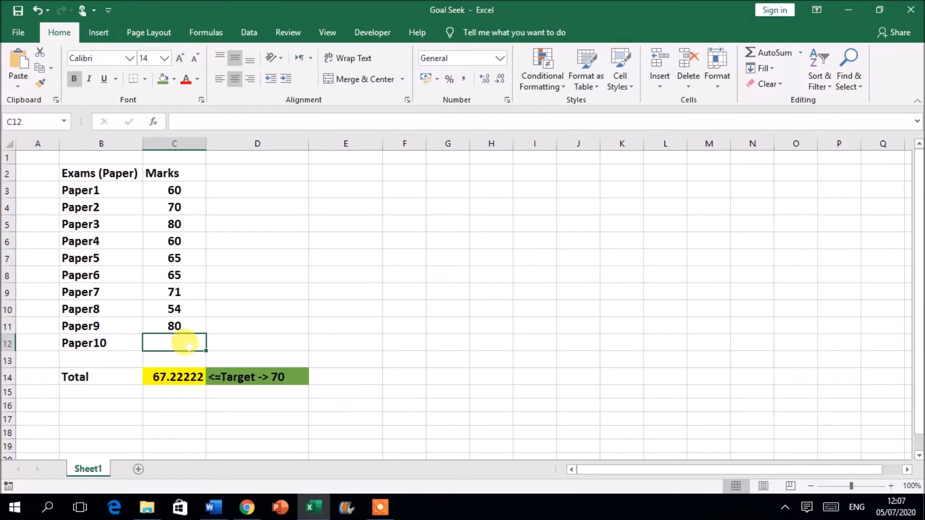
Inspect the Total row and the formula behind its value in cell C14
{"action": "left_click", "coordinate": [79, 375]}
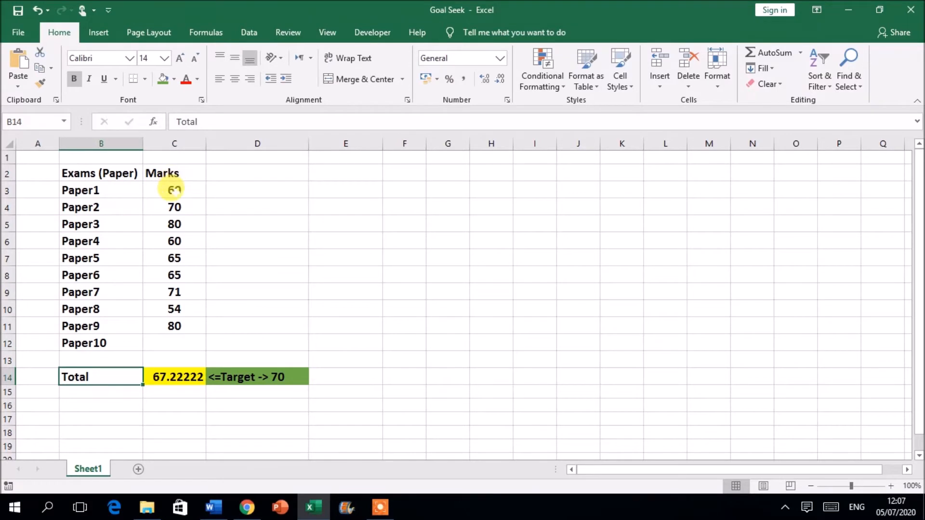
{"action": "left_click", "coordinate": [166, 376]}
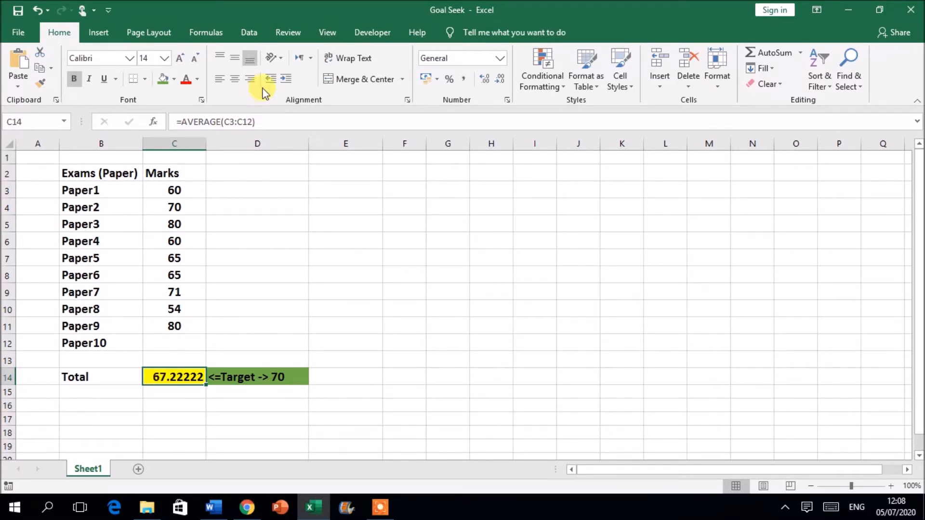
{"action": "left_click_drag", "start_coordinate": [263, 122], "coordinate": [176, 122]}
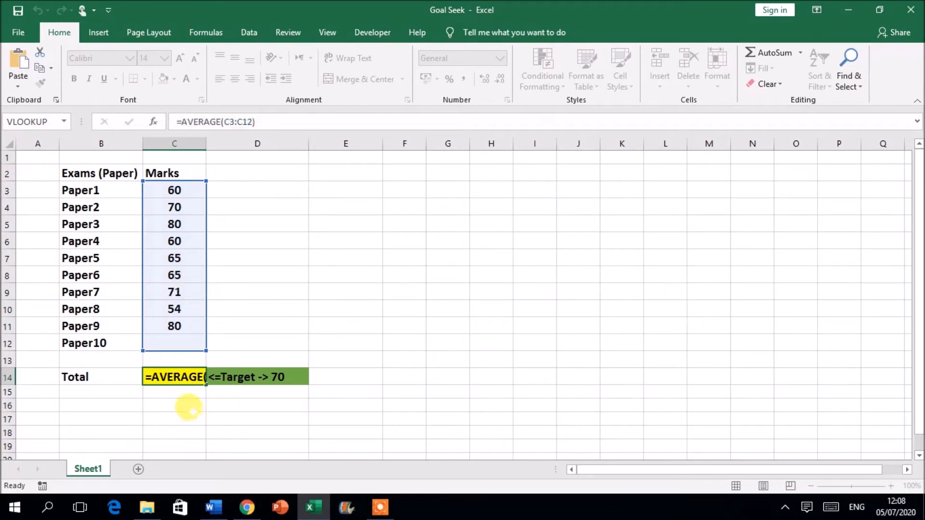
{"action": "key", "text": "Return"}
Re-enter the Total in cell C14 as the formula =AVERAGE(C3:C12)
{"action": "left_click", "coordinate": [162, 376]}
{"action": "type", "text": "="}
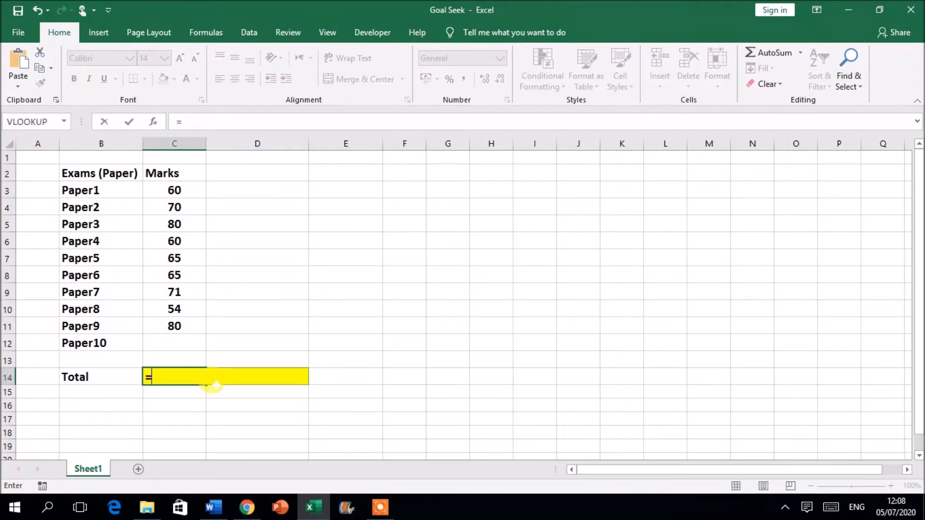
{"action": "type", "text": "av"}
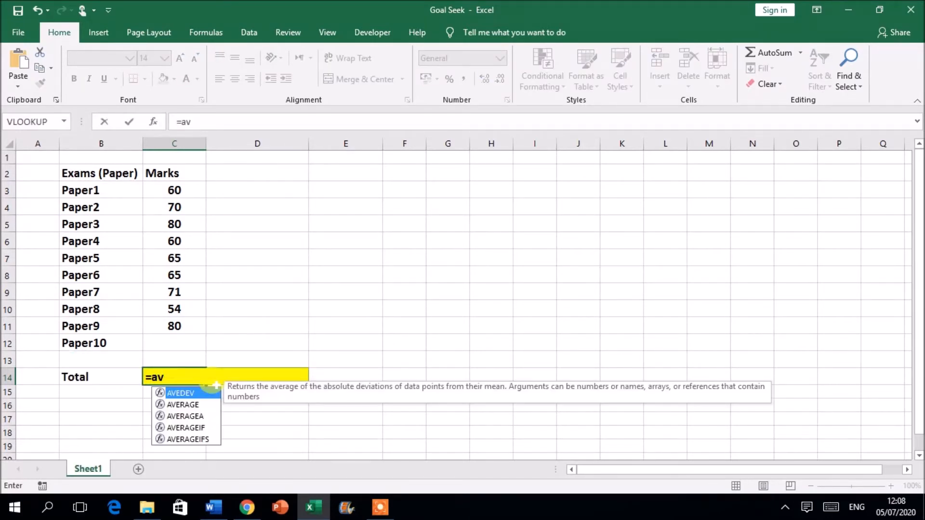
{"action": "type", "text": "e"}
{"action": "left_click", "coordinate": [184, 405]}
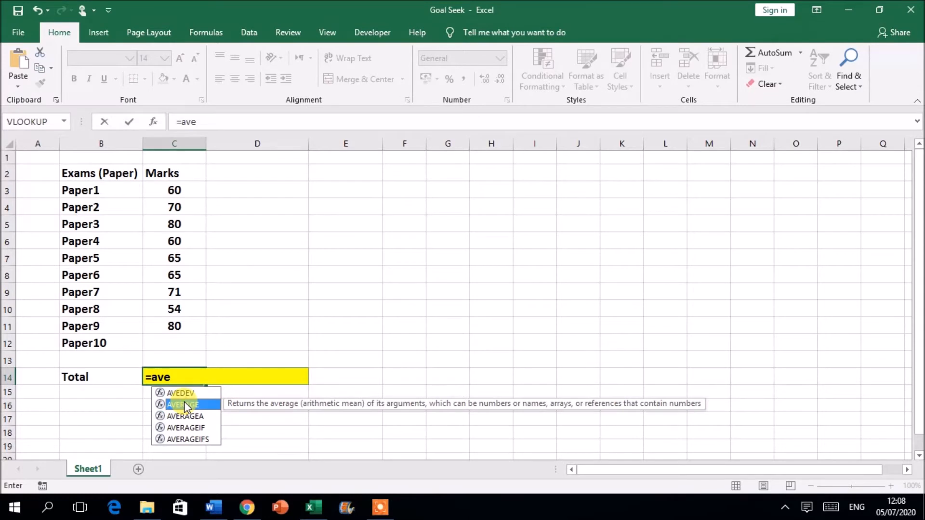
{"action": "double_click", "coordinate": [184, 405]}
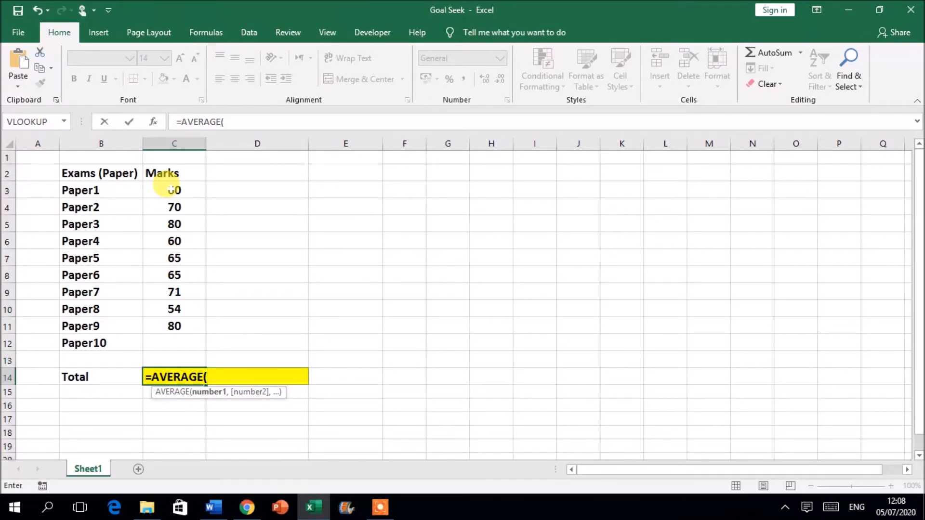
{"action": "left_click_drag", "start_coordinate": [167, 188], "coordinate": [159, 340]}
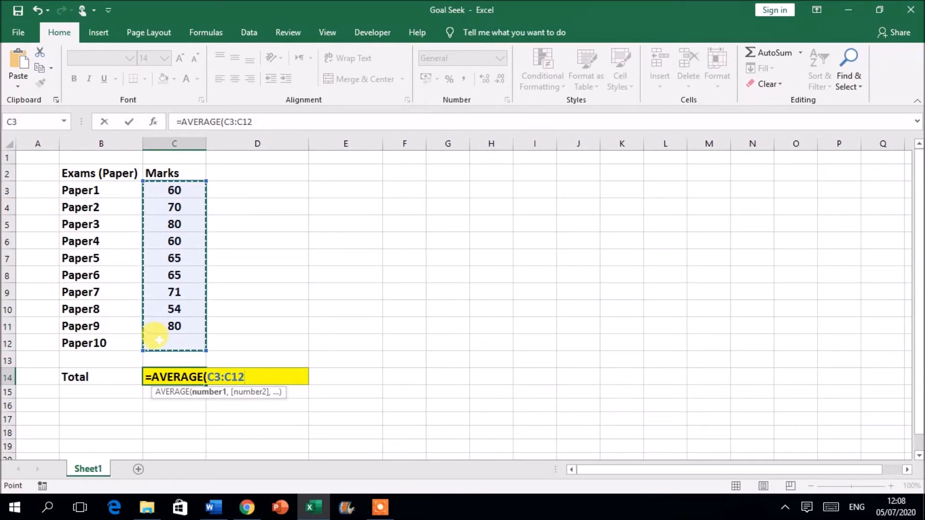
{"action": "type", "text": ")"}
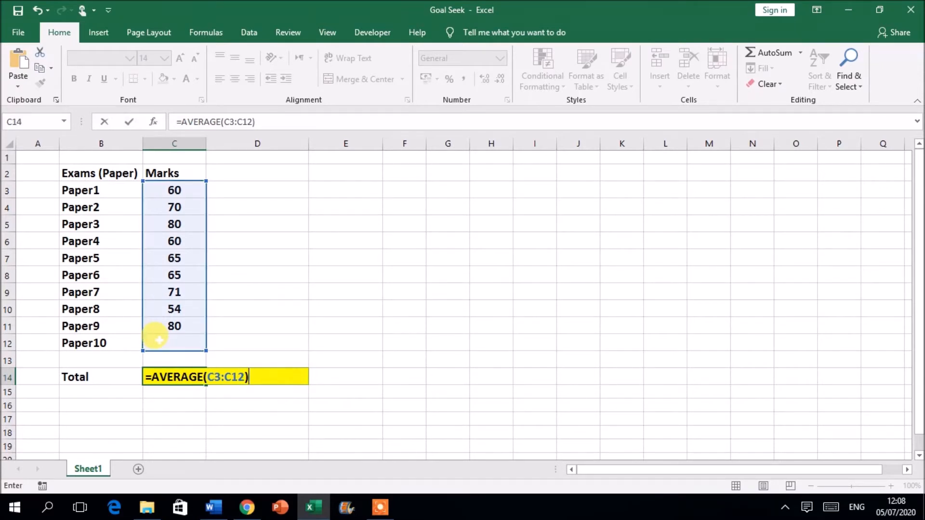
{"action": "key", "text": "Return"}
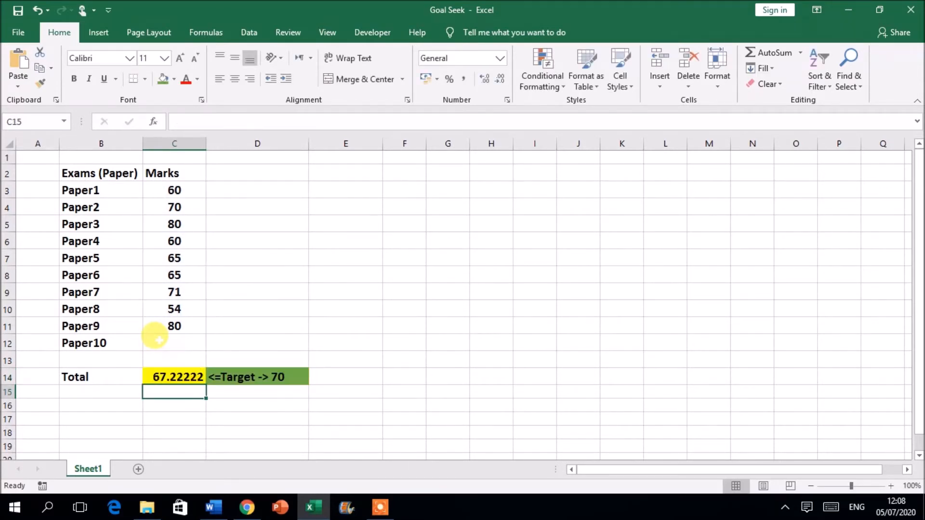
Compare the average in C14 and the marks above it with the target stated in D14
{"action": "left_click", "coordinate": [159, 374]}
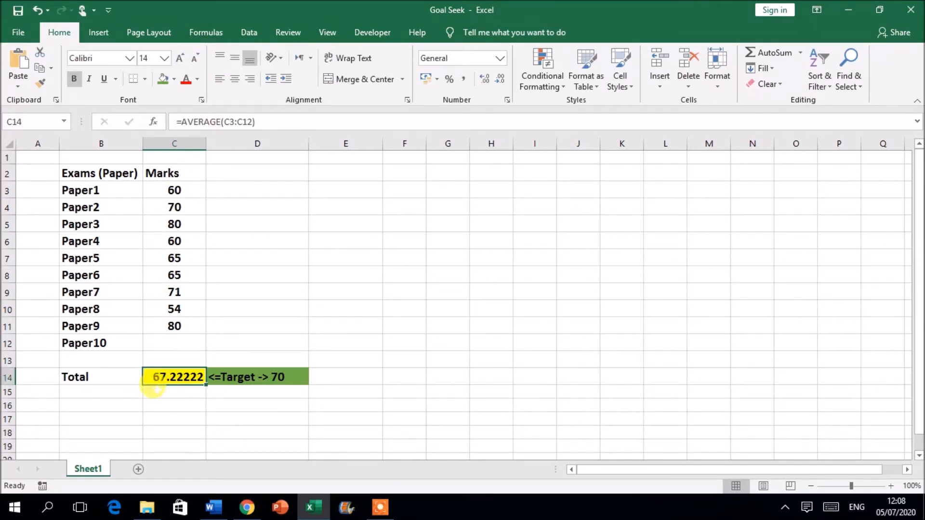
{"action": "left_click_drag", "start_coordinate": [158, 190], "coordinate": [174, 325]}
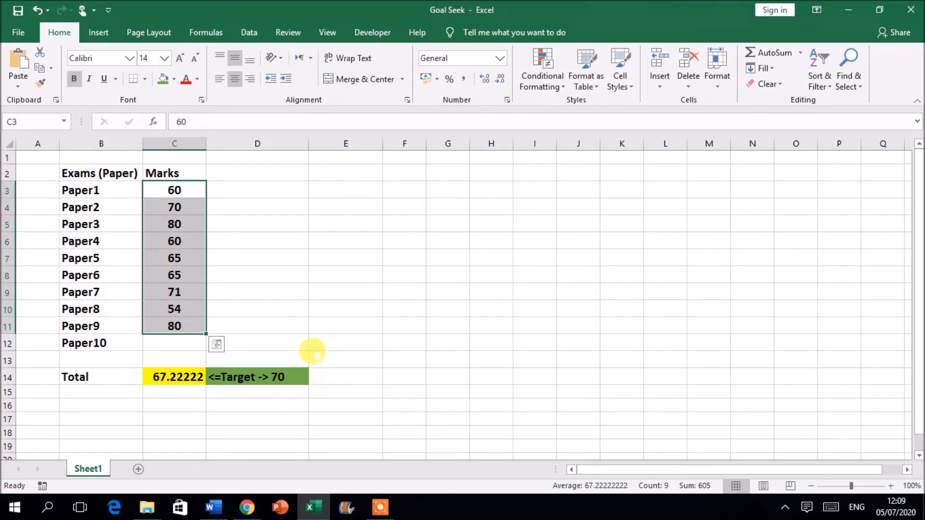
{"action": "left_click", "coordinate": [234, 376]}
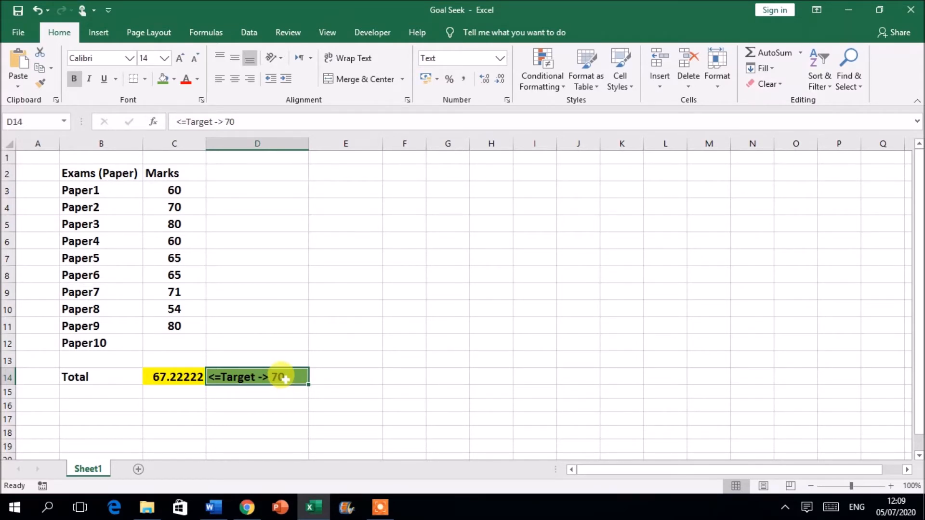
{"action": "left_click", "coordinate": [329, 360]}
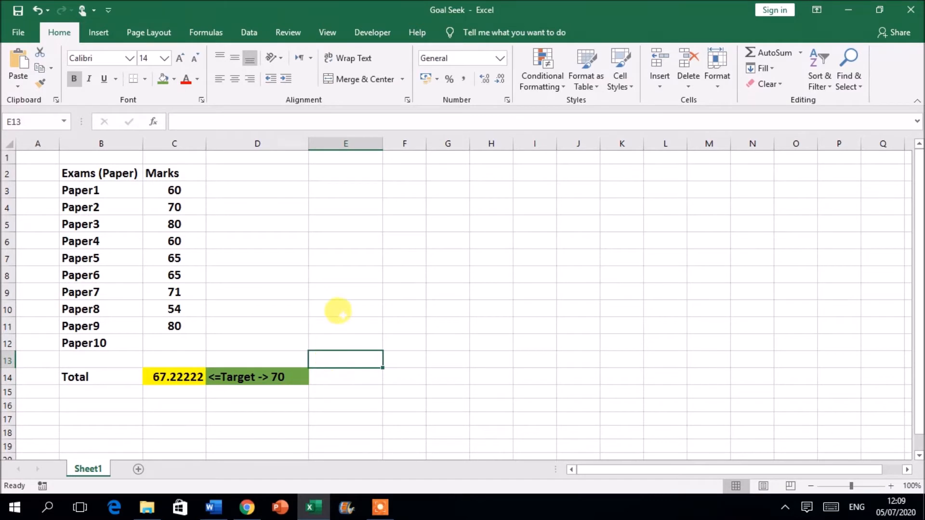
{"action": "left_click_drag", "start_coordinate": [56, 192], "coordinate": [149, 342]}
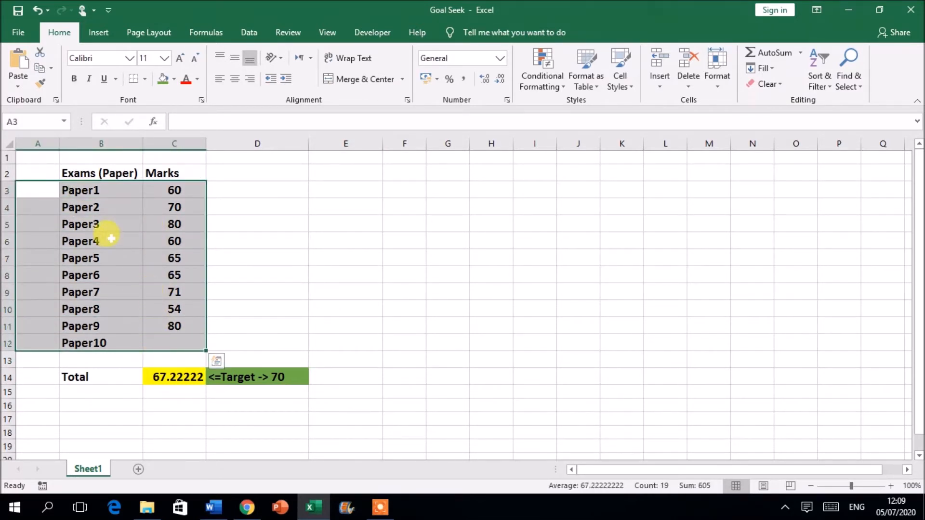
{"action": "left_click", "coordinate": [277, 378]}
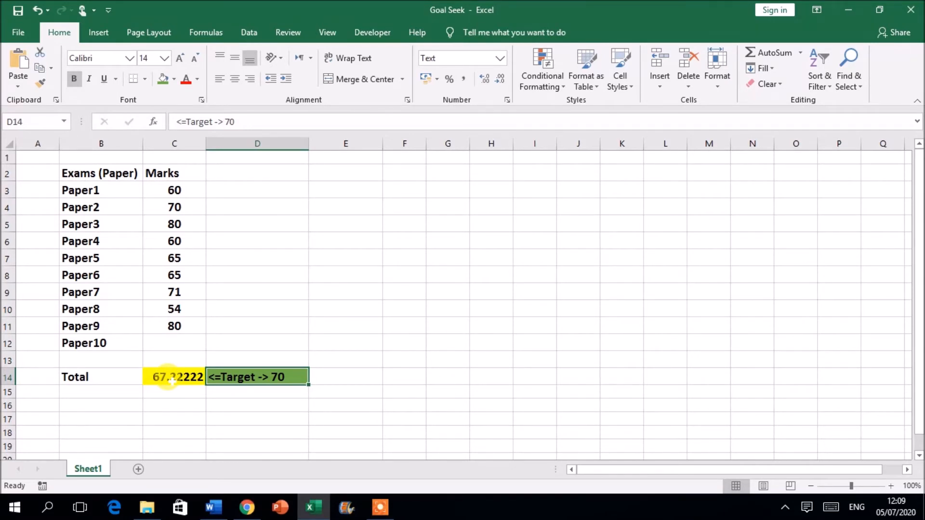
Try marks of 56 and 78 for Paper10 in cell C12 to test the average against the target
{"action": "left_click", "coordinate": [159, 343]}
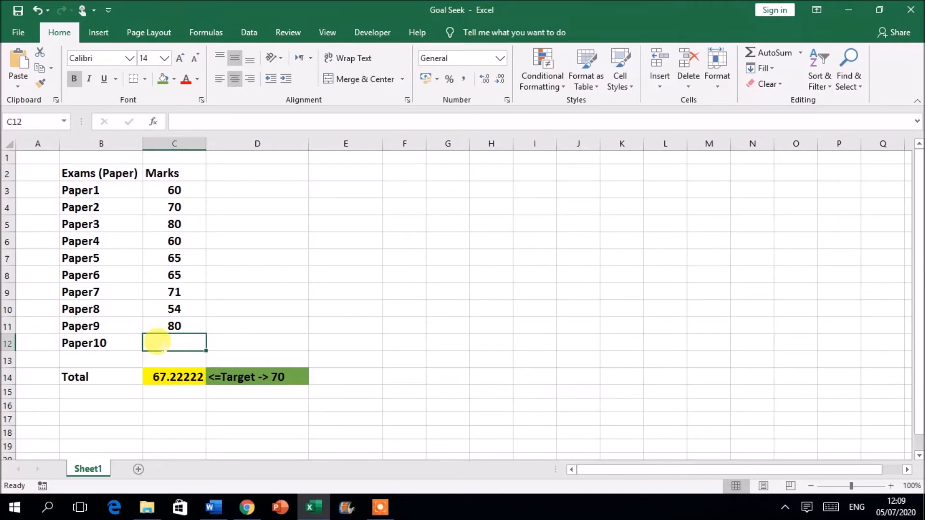
{"action": "type", "text": "56"}
{"action": "key", "text": "Return"}
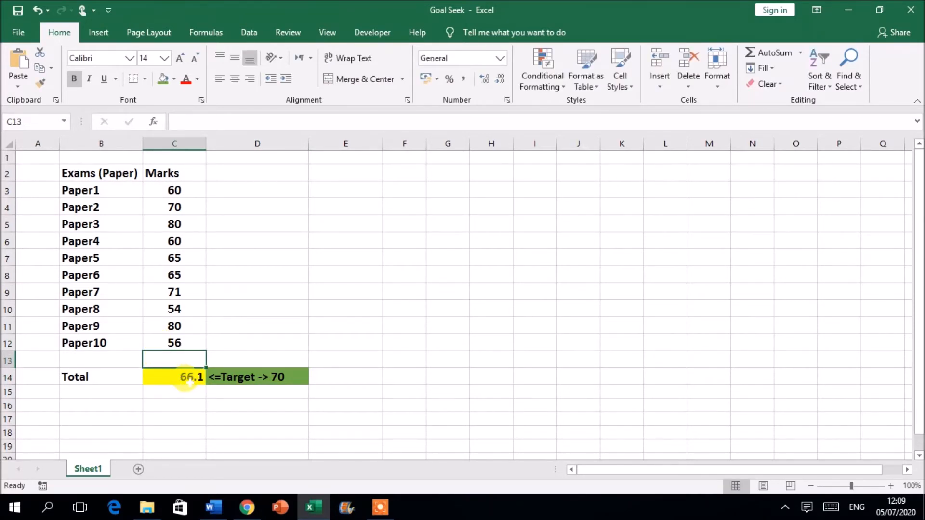
{"action": "left_click", "coordinate": [165, 343]}
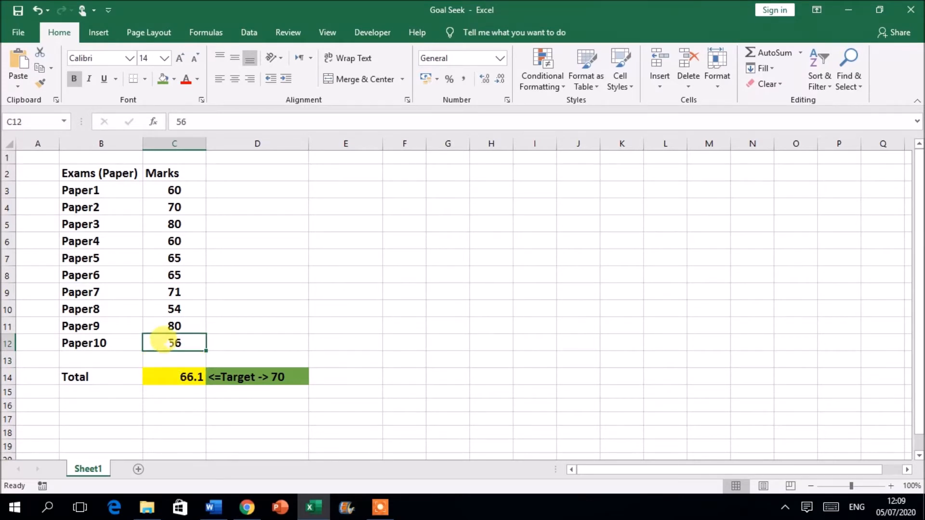
{"action": "type", "text": "78"}
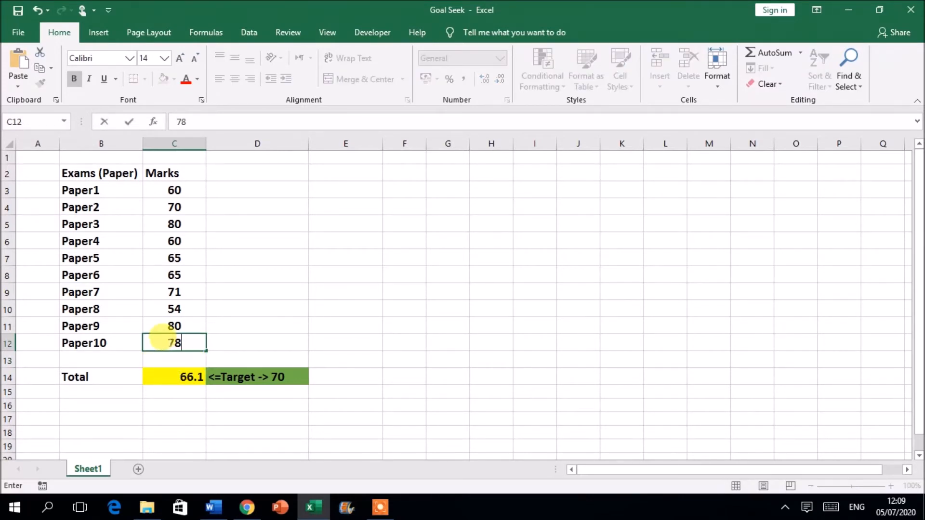
{"action": "key", "text": "Return"}
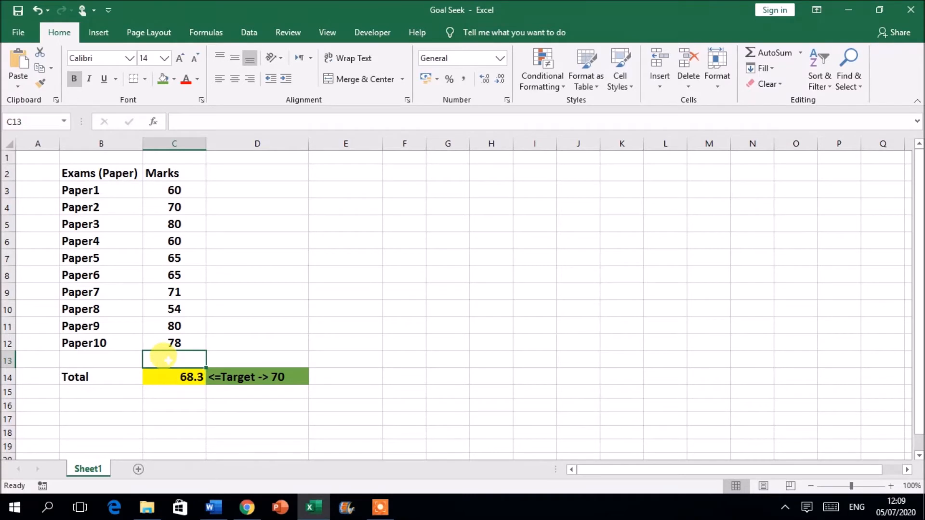
Set the Paper10 mark in cell C12 to 100
{"action": "key", "text": "Up"}
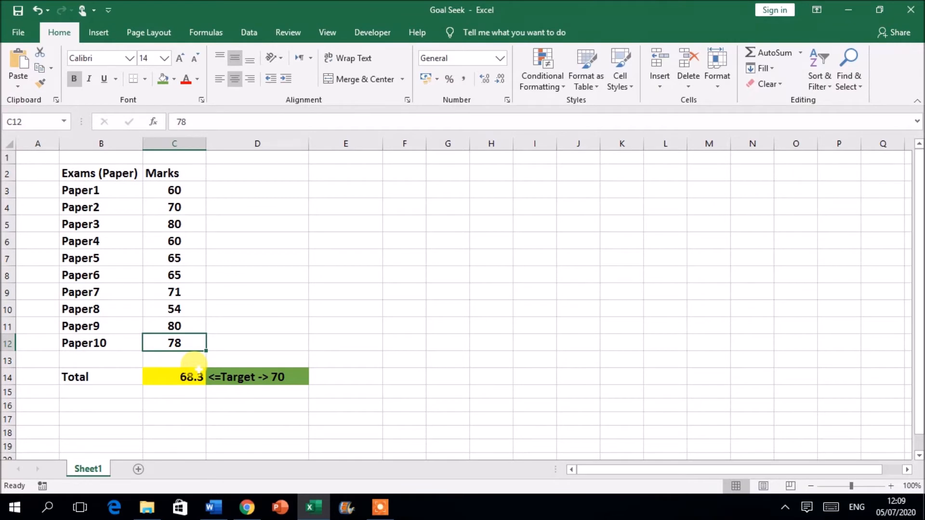
{"action": "type", "text": "100"}
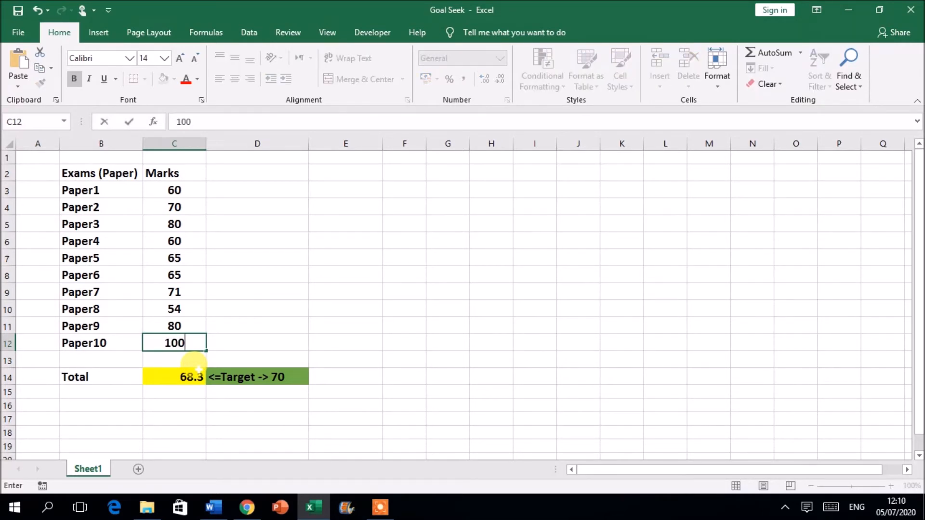
{"action": "key", "text": "Return"}
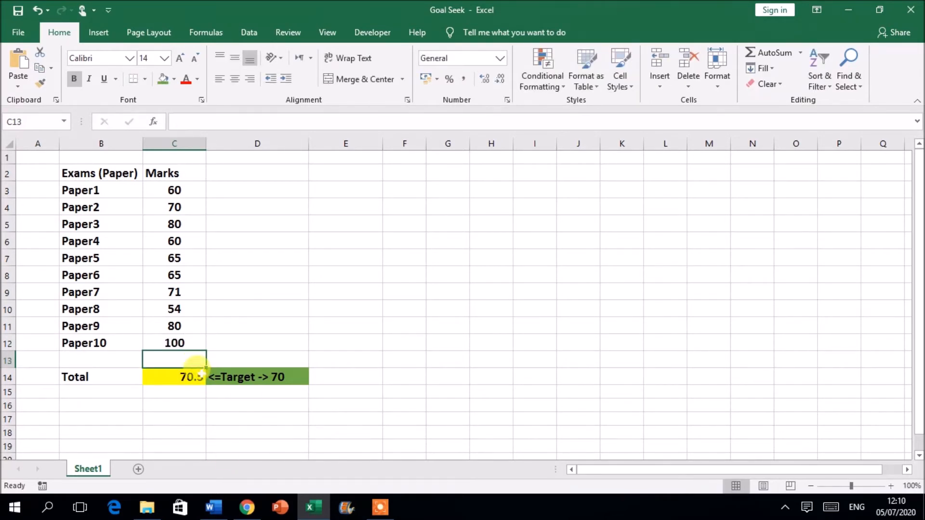
Clear the Paper10 mark from cell C12
{"action": "left_click", "coordinate": [178, 342]}
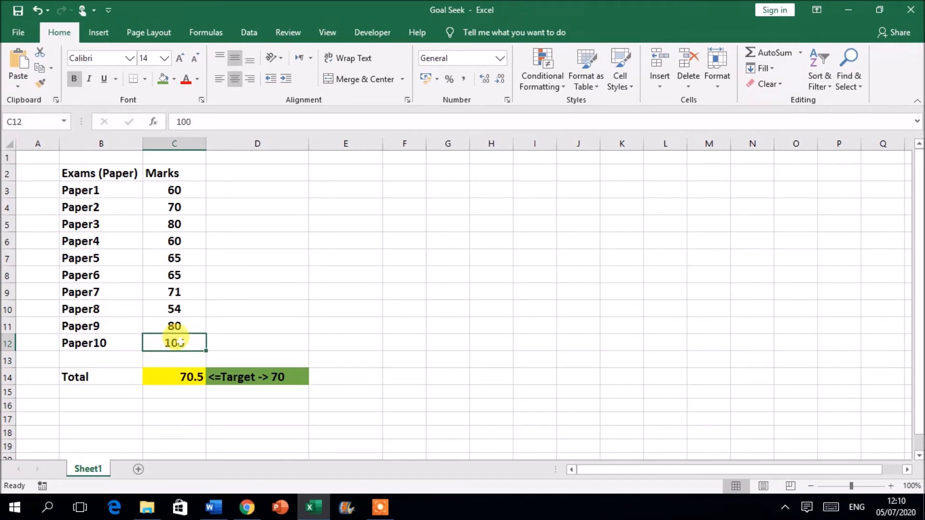
{"action": "key", "text": "Delete"}
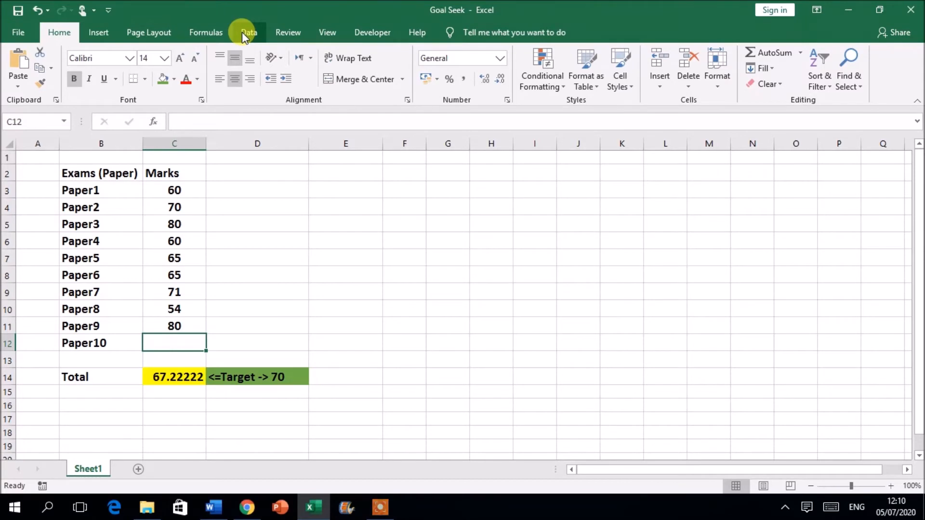
{"action": "key", "text": "F7"}
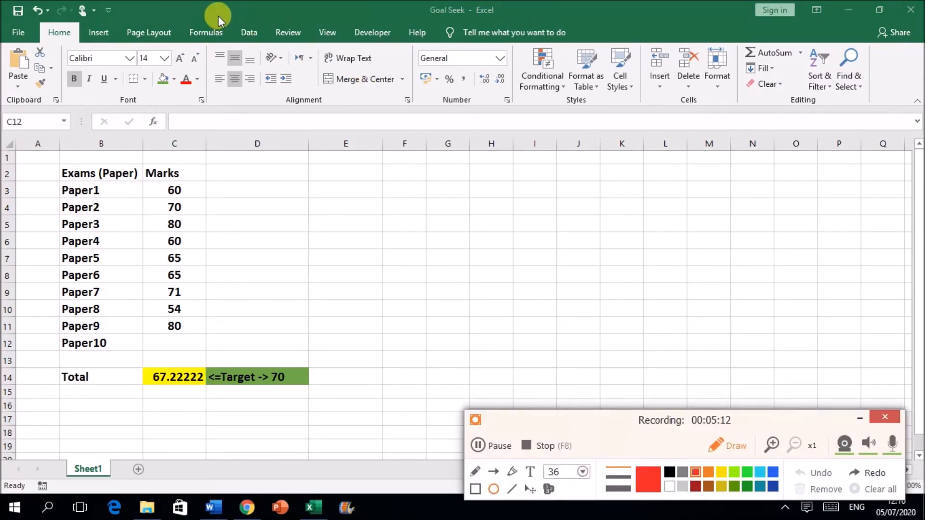
{"action": "left_click_drag", "start_coordinate": [247, 20], "coordinate": [273, 58]}
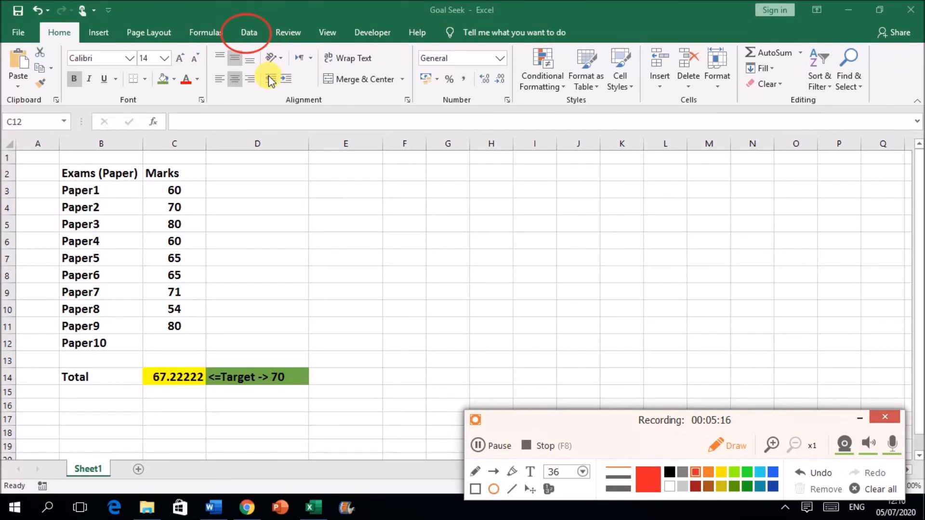
{"action": "left_click", "coordinate": [859, 418]}
{"action": "left_click", "coordinate": [658, 325]}
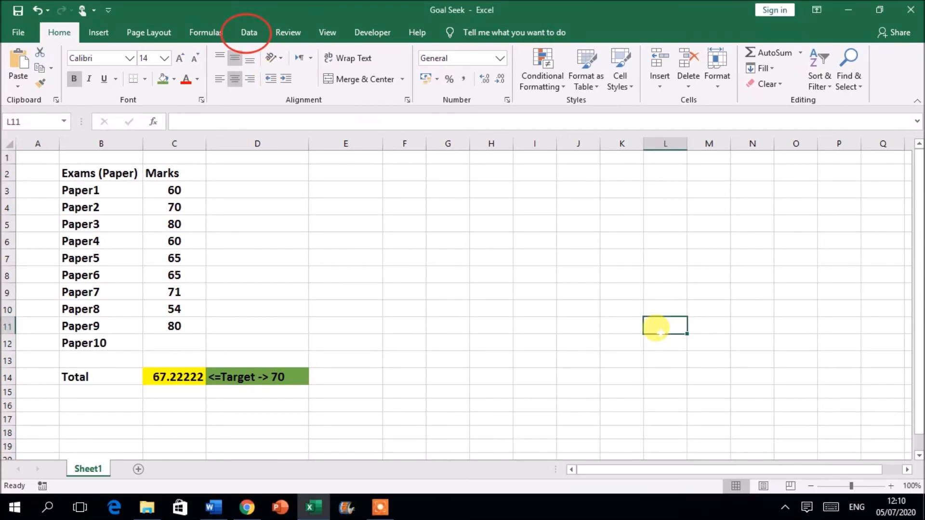
Examine the What-If Analysis options available for the worksheet
{"action": "left_click", "coordinate": [249, 34]}
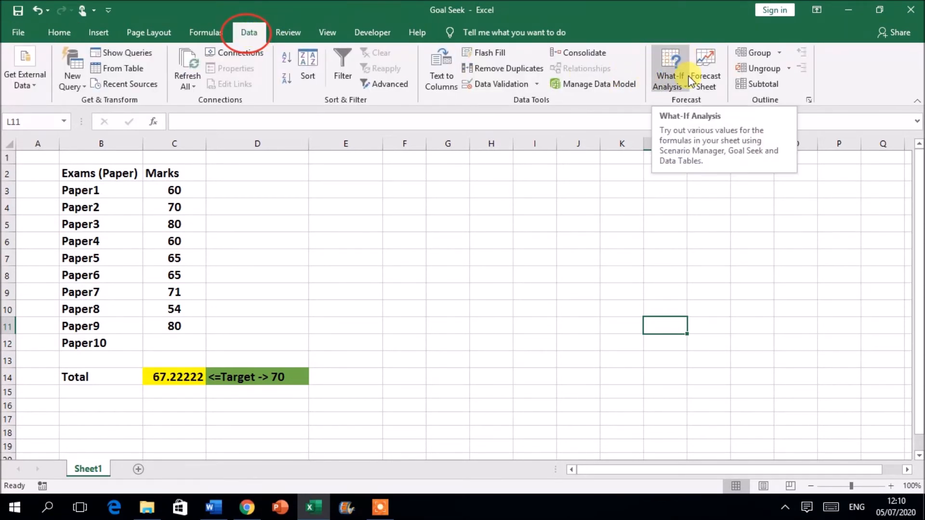
{"action": "key", "text": "ctrl+a"}
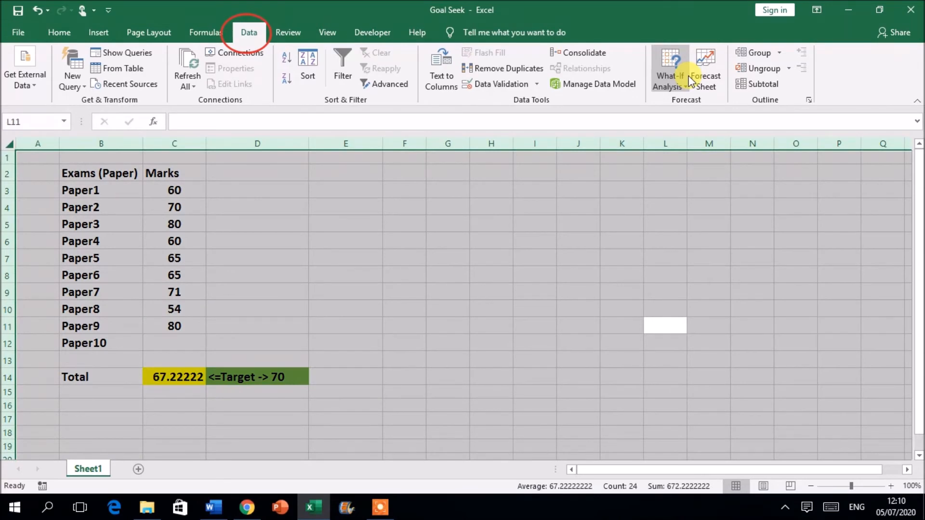
{"action": "left_click", "coordinate": [617, 202]}
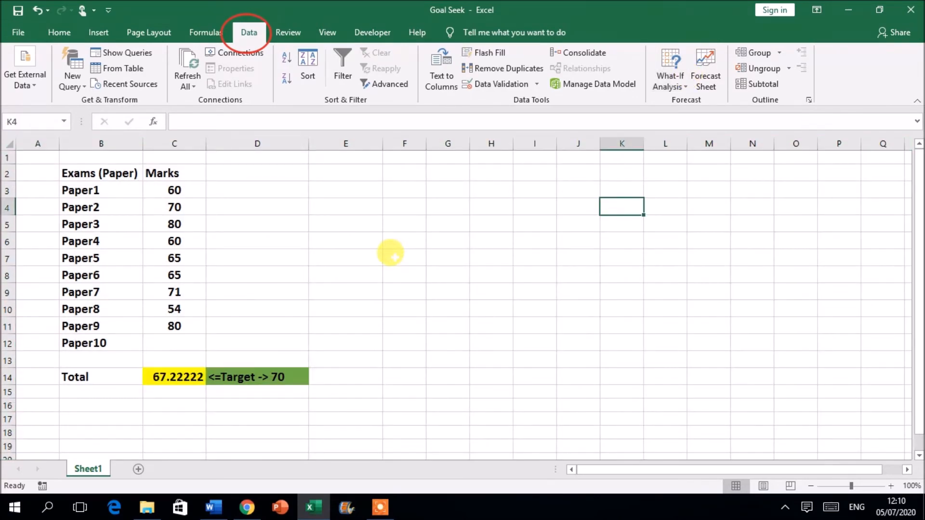
{"action": "key", "text": "alt+Tab"}
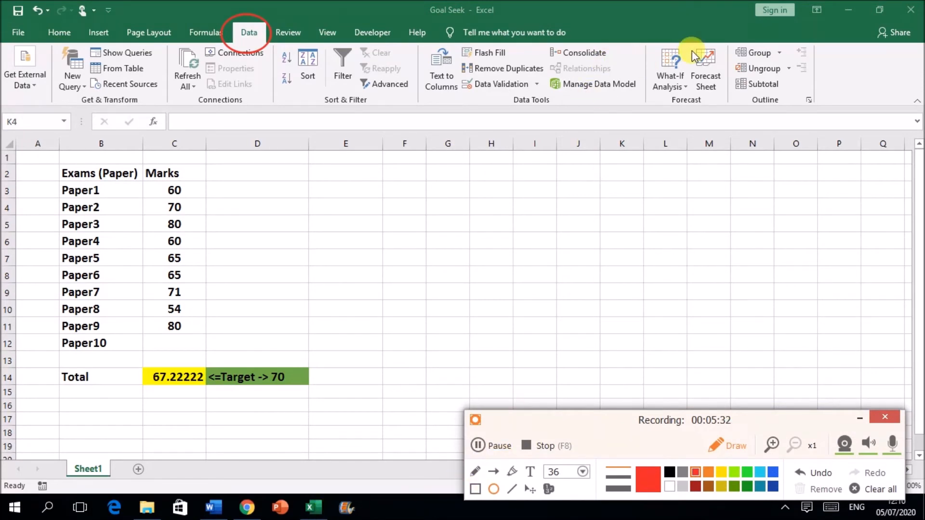
{"action": "left_click_drag", "start_coordinate": [645, 28], "coordinate": [698, 117]}
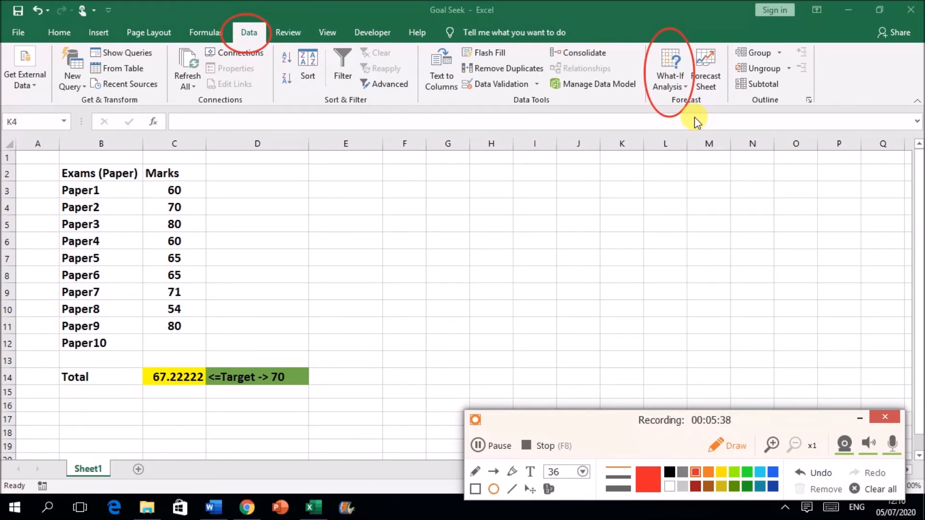
{"action": "left_click", "coordinate": [859, 418]}
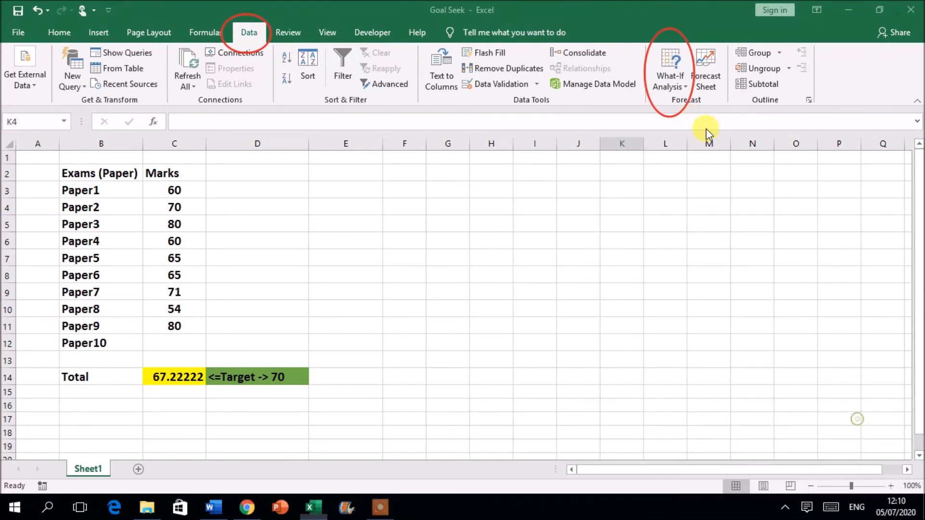
{"action": "left_click", "coordinate": [672, 75]}
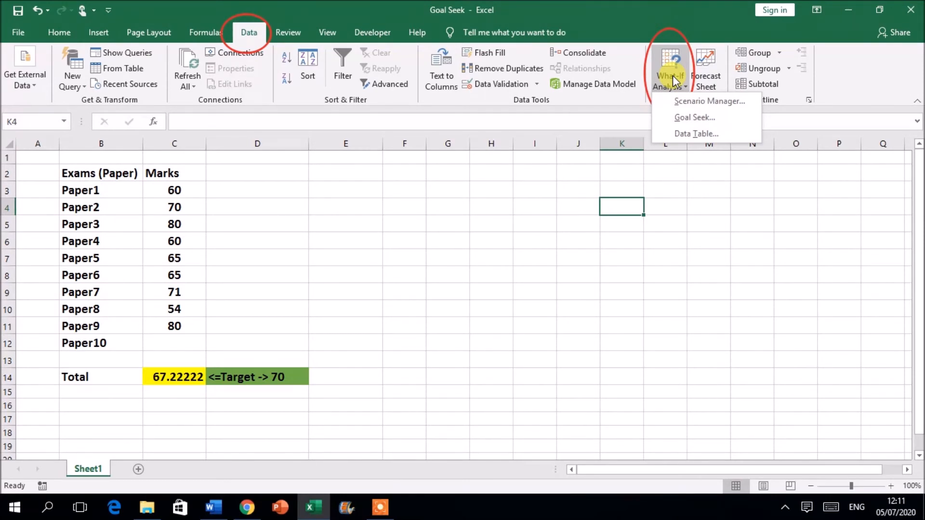
{"action": "left_click", "coordinate": [588, 177]}
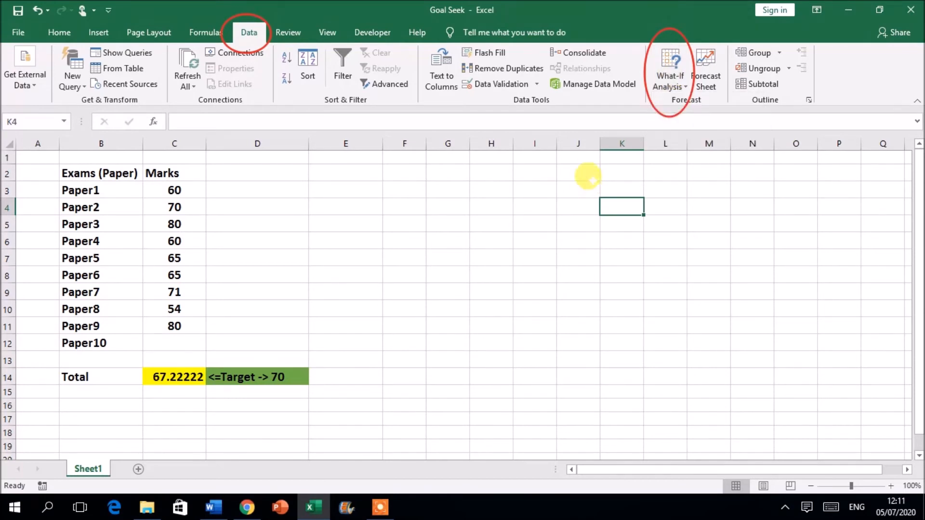
{"action": "left_click", "coordinate": [666, 75]}
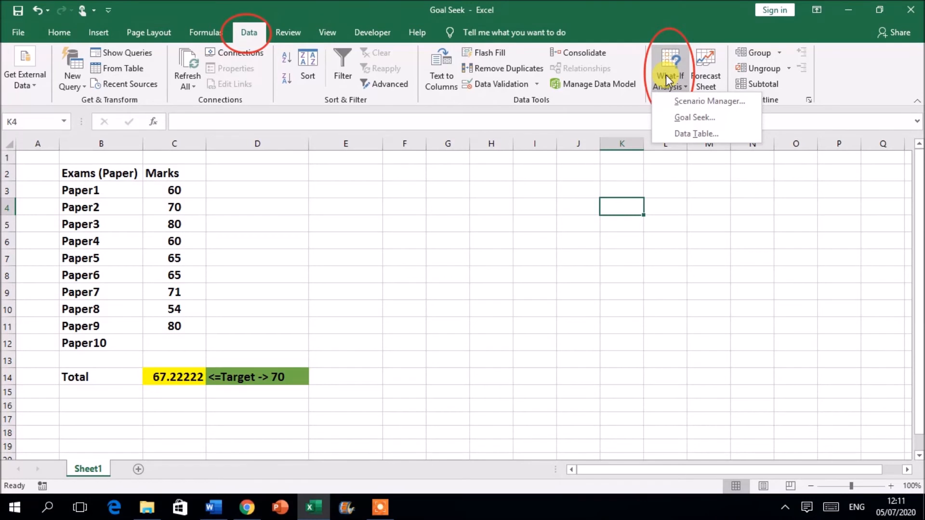
{"action": "key", "text": "alt+Tab"}
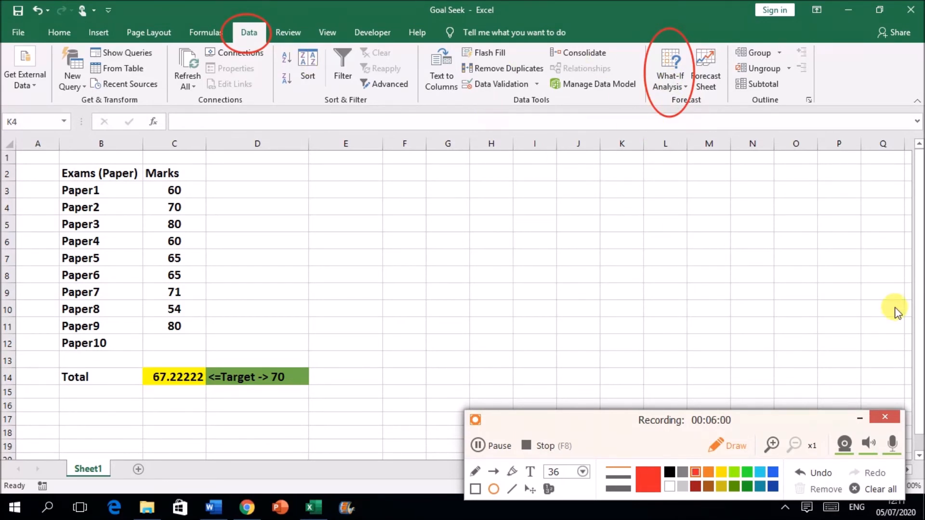
{"action": "left_click", "coordinate": [885, 418]}
Run Goal Seek to bring the average in cell C14 to 70 by changing the Paper10 mark in cell C12
{"action": "left_click", "coordinate": [674, 77]}
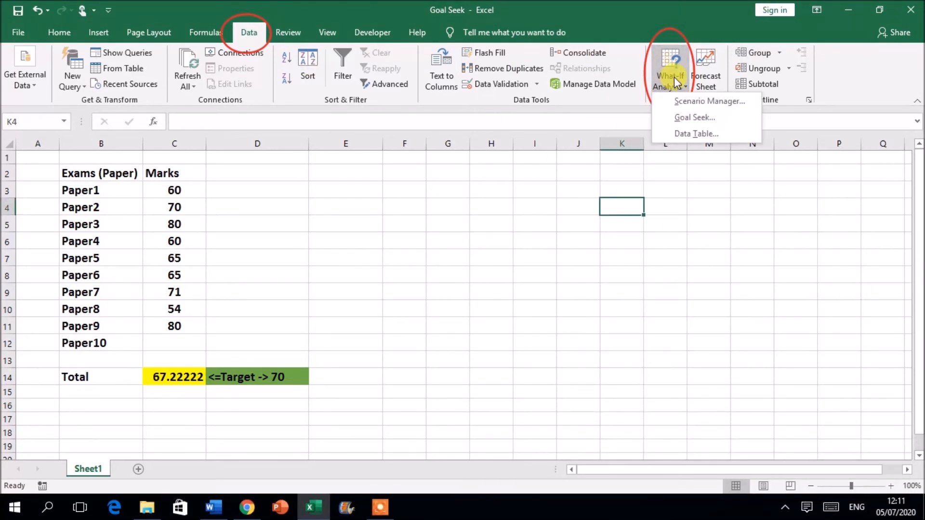
{"action": "left_click", "coordinate": [684, 119]}
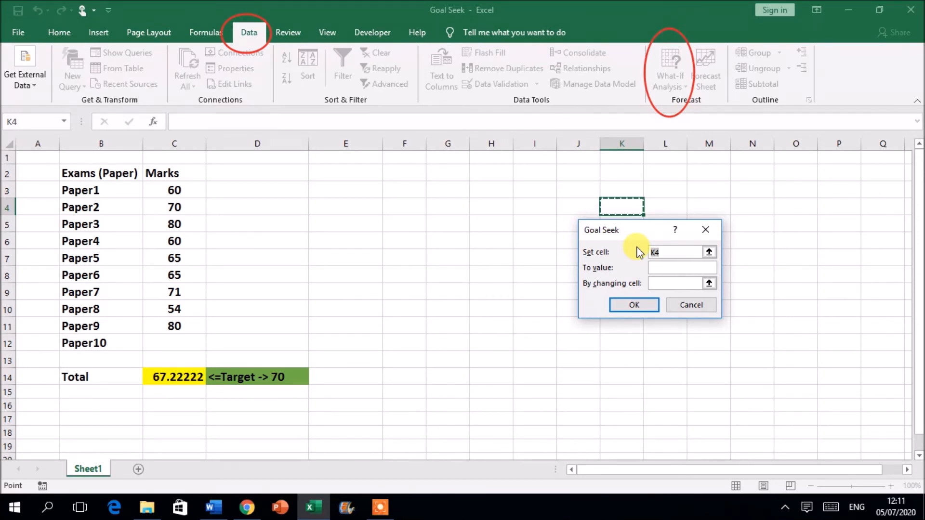
{"action": "left_click", "coordinate": [169, 376]}
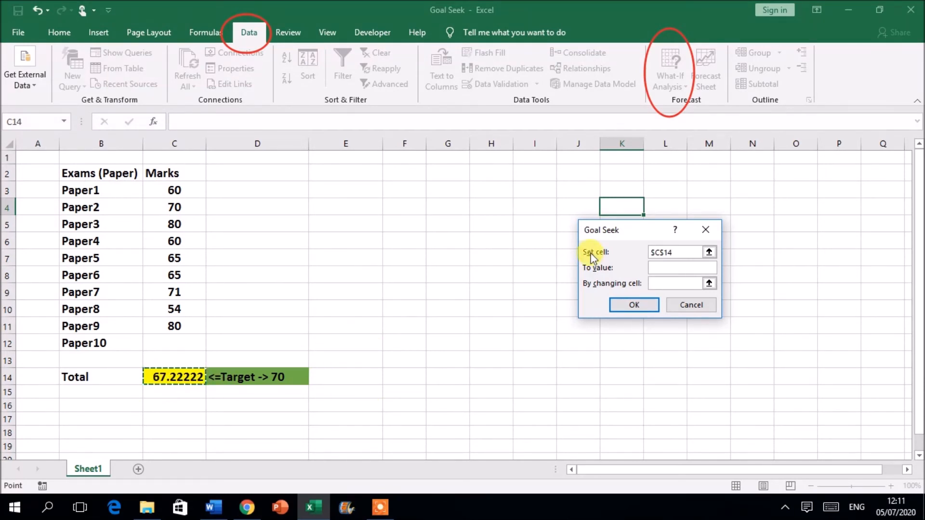
{"action": "left_click", "coordinate": [656, 265]}
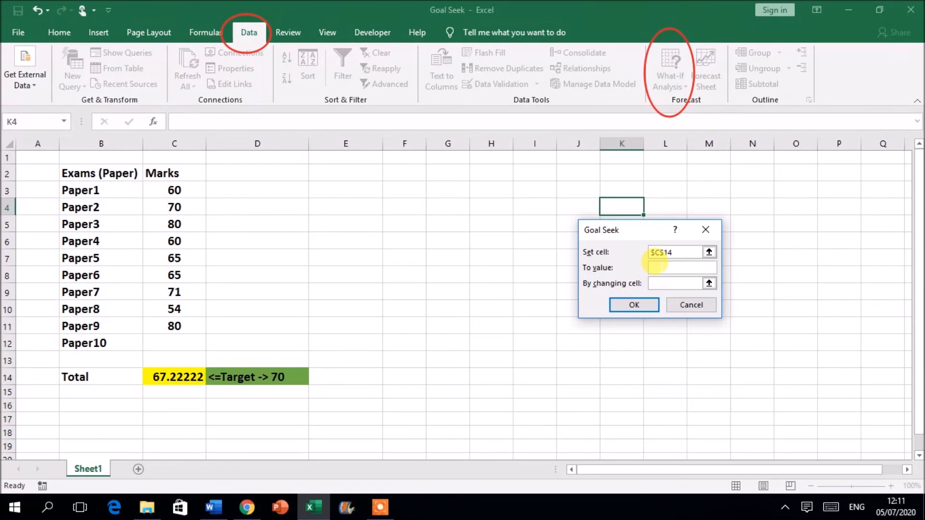
{"action": "type", "text": "70"}
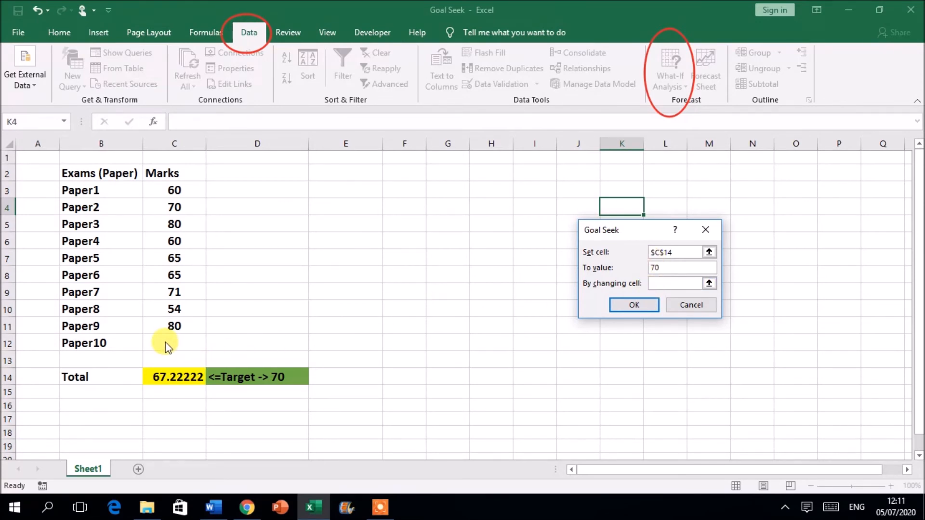
{"action": "left_click", "coordinate": [674, 284]}
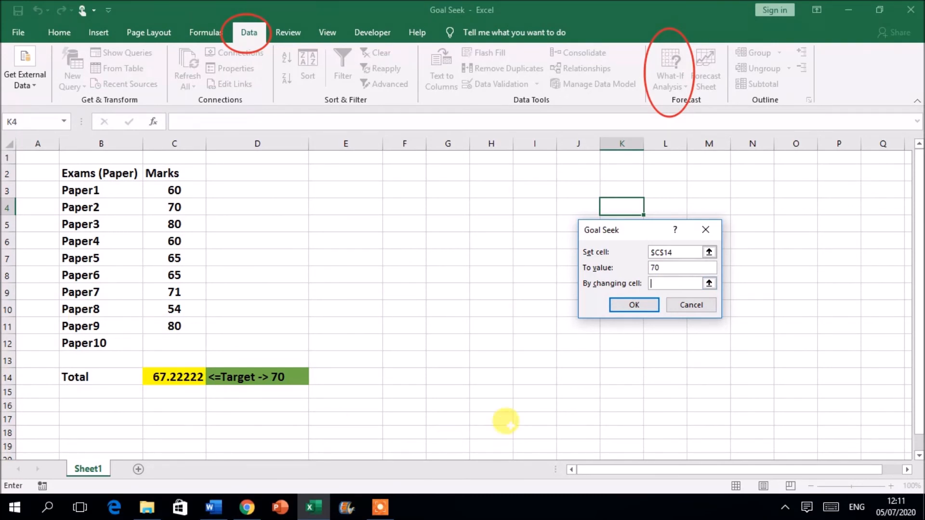
{"action": "left_click", "coordinate": [159, 343]}
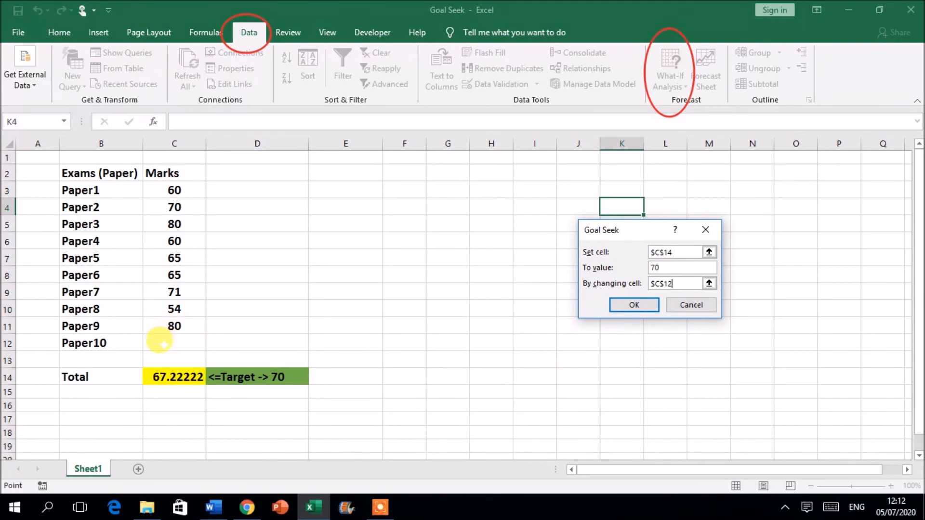
{"action": "left_click", "coordinate": [634, 306]}
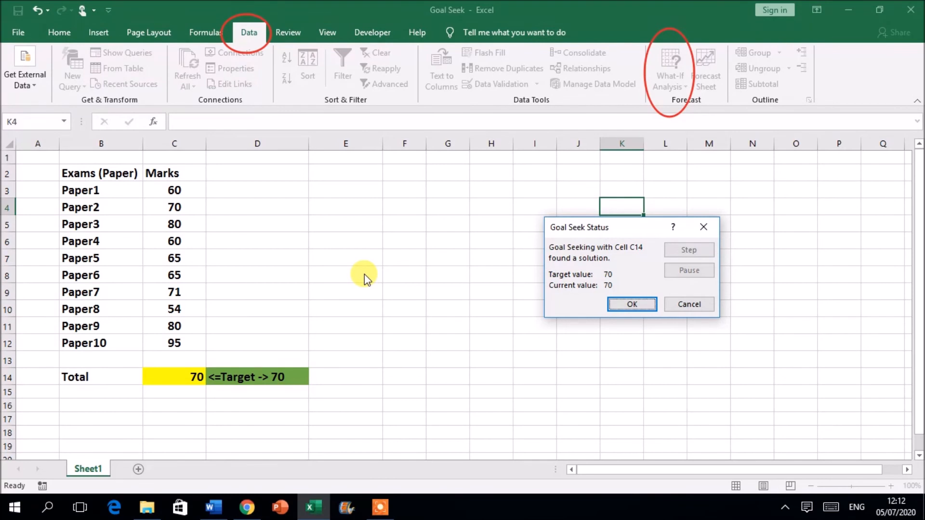
Review the Paper10 mark found in C12 and accept the Goal Seek solution
{"action": "key", "text": "F8"}
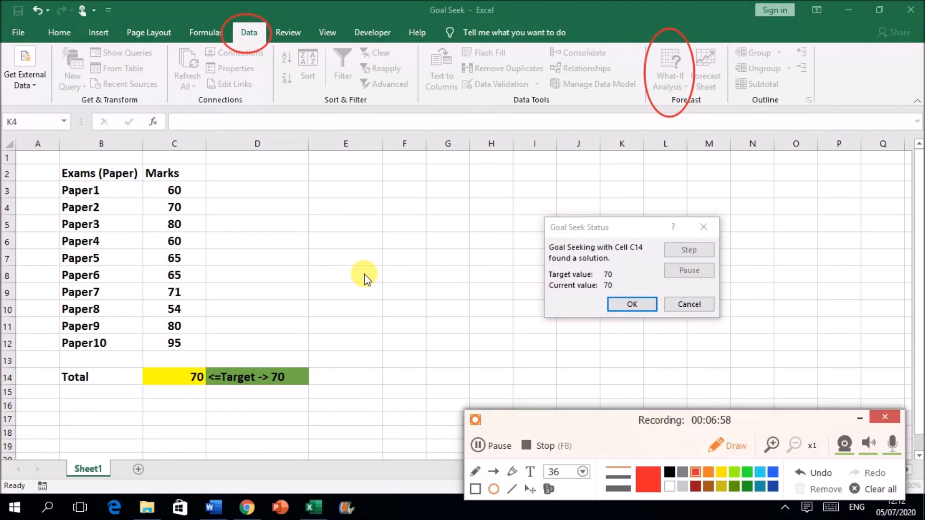
{"action": "left_click_drag", "start_coordinate": [147, 331], "coordinate": [203, 359]}
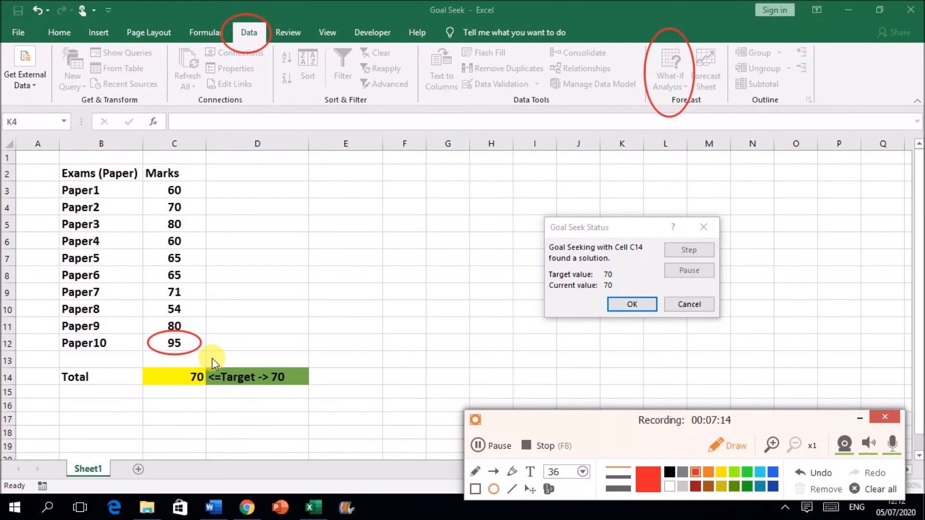
{"action": "left_click", "coordinate": [859, 418]}
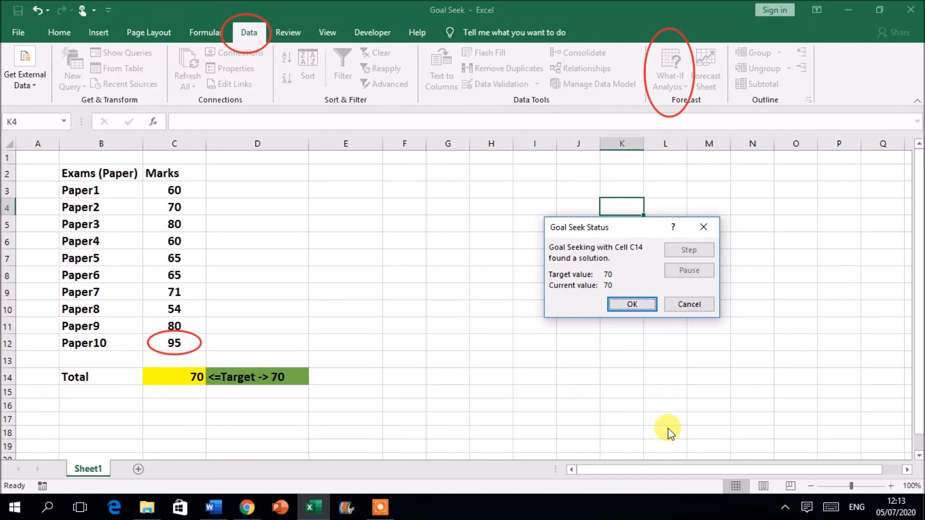
{"action": "left_click", "coordinate": [631, 304]}
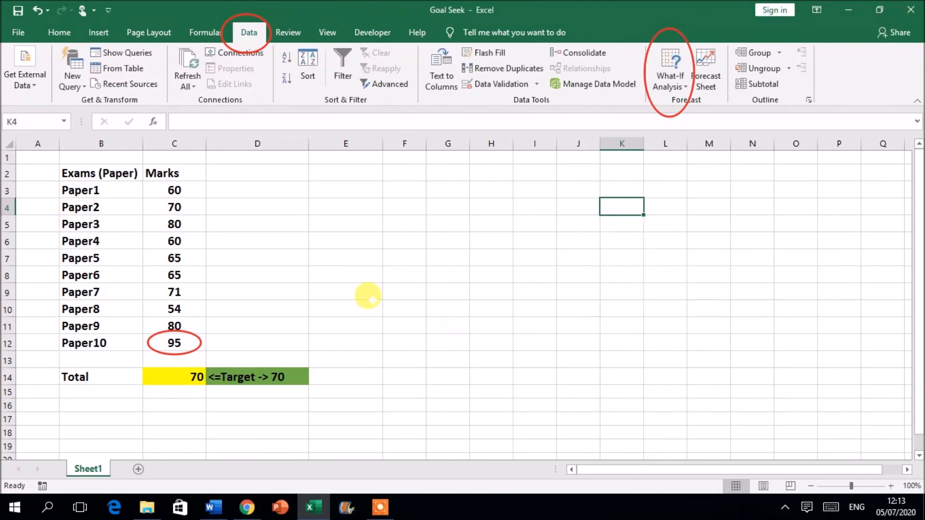